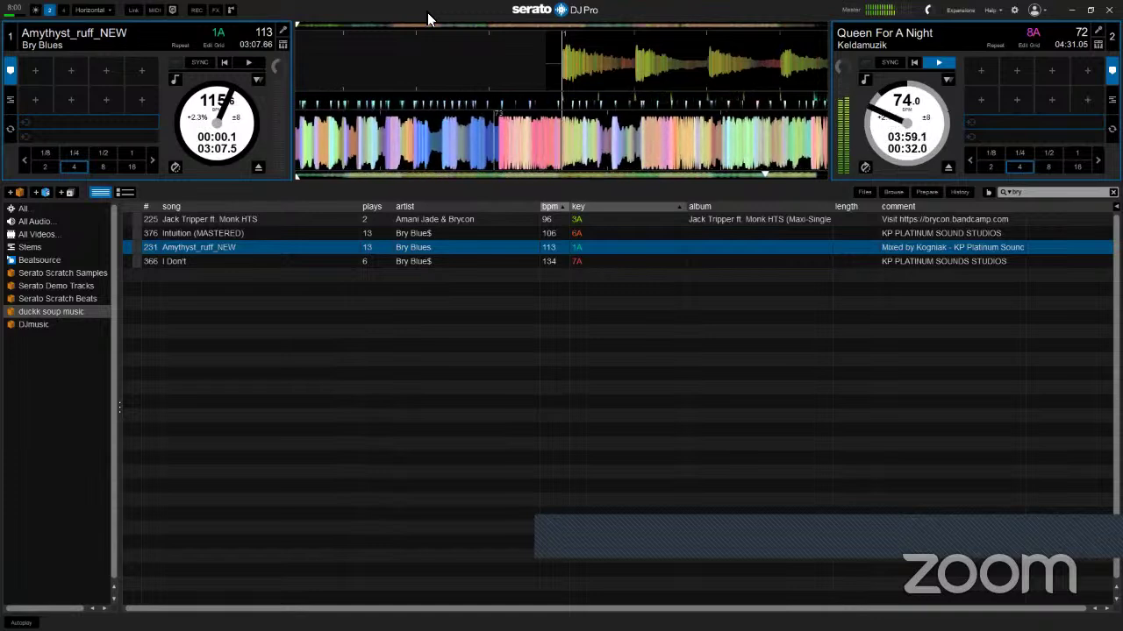
# Step: Start Amythyst_ruff_NEW on deck 1 and repeatedly run back its opening beat over Queen For A Night, finally letting it play on
pyautogui.press('w')
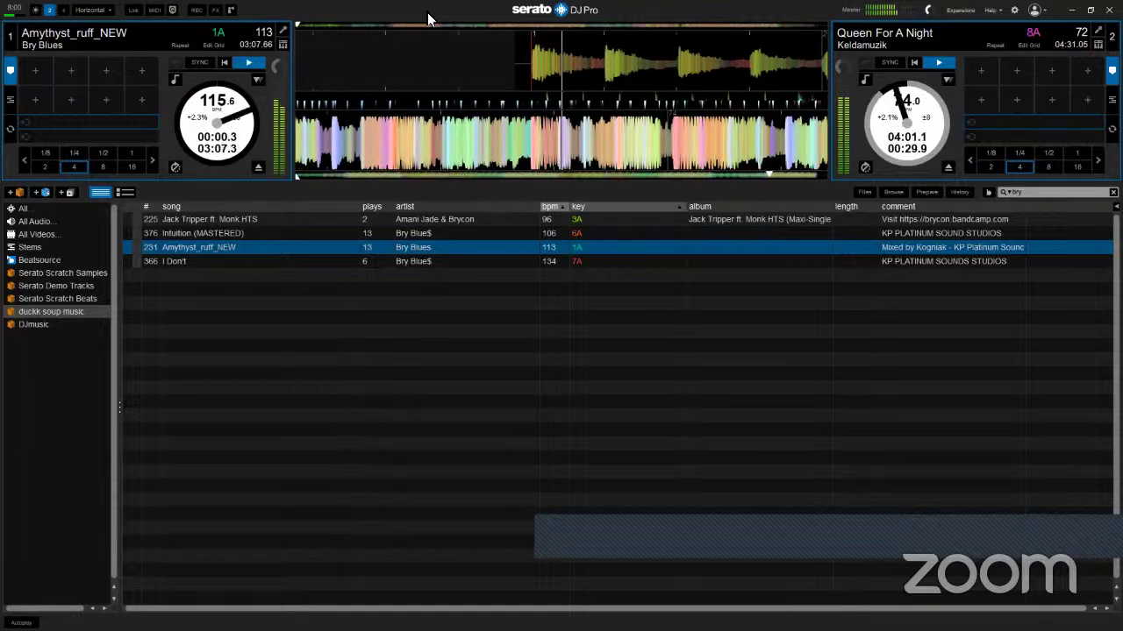
pyautogui.press('q')
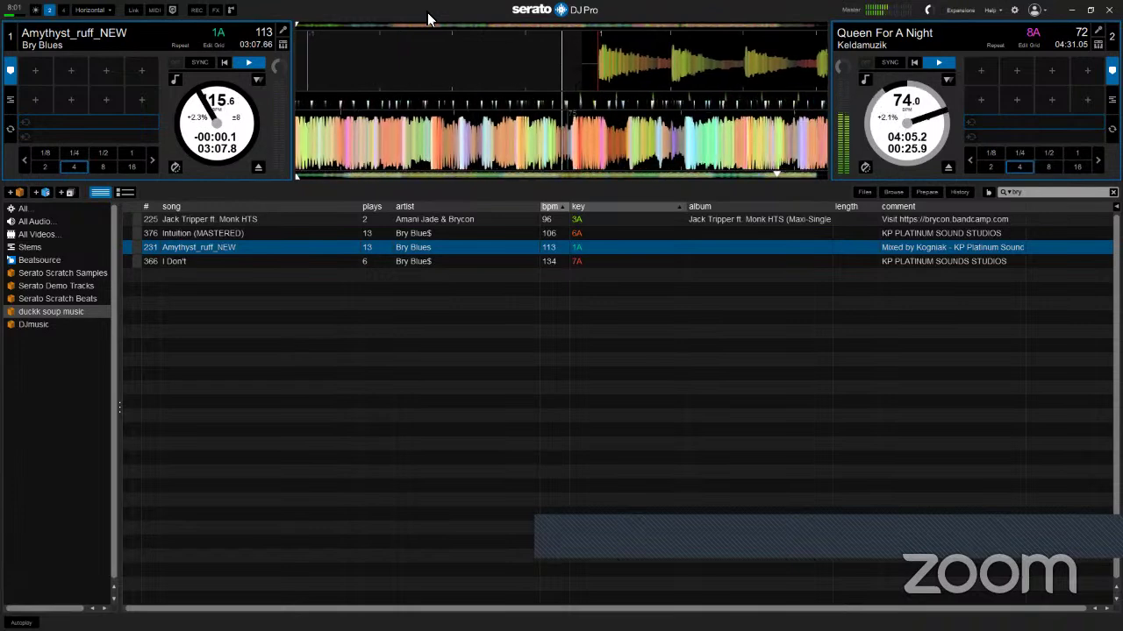
pyautogui.press('w')
pyautogui.press('q')
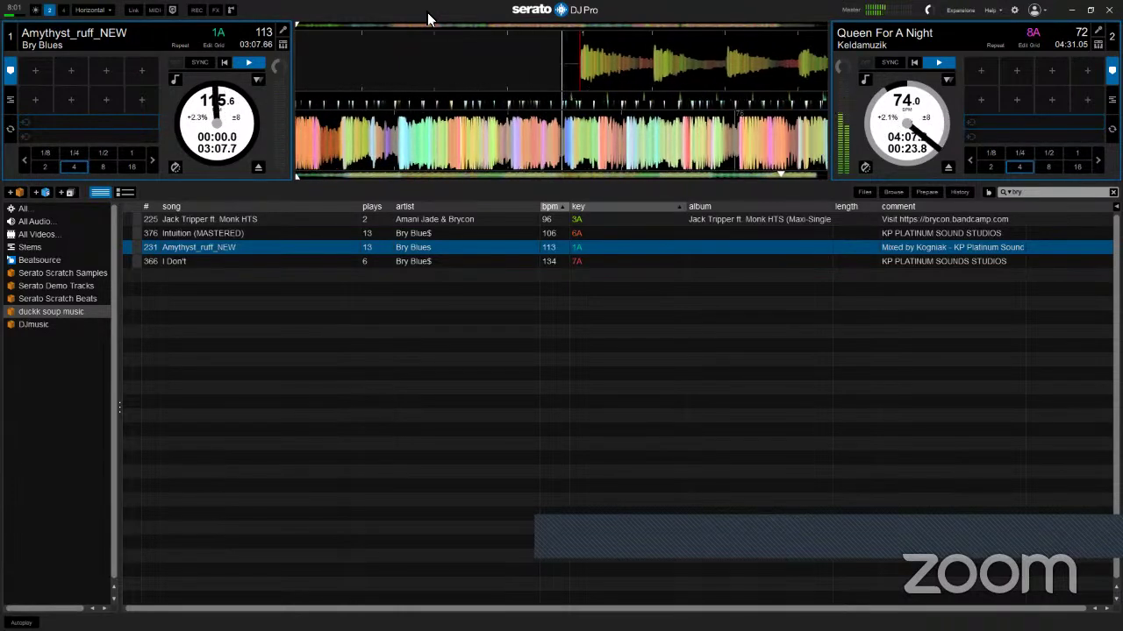
pyautogui.press('w')
pyautogui.press('q')
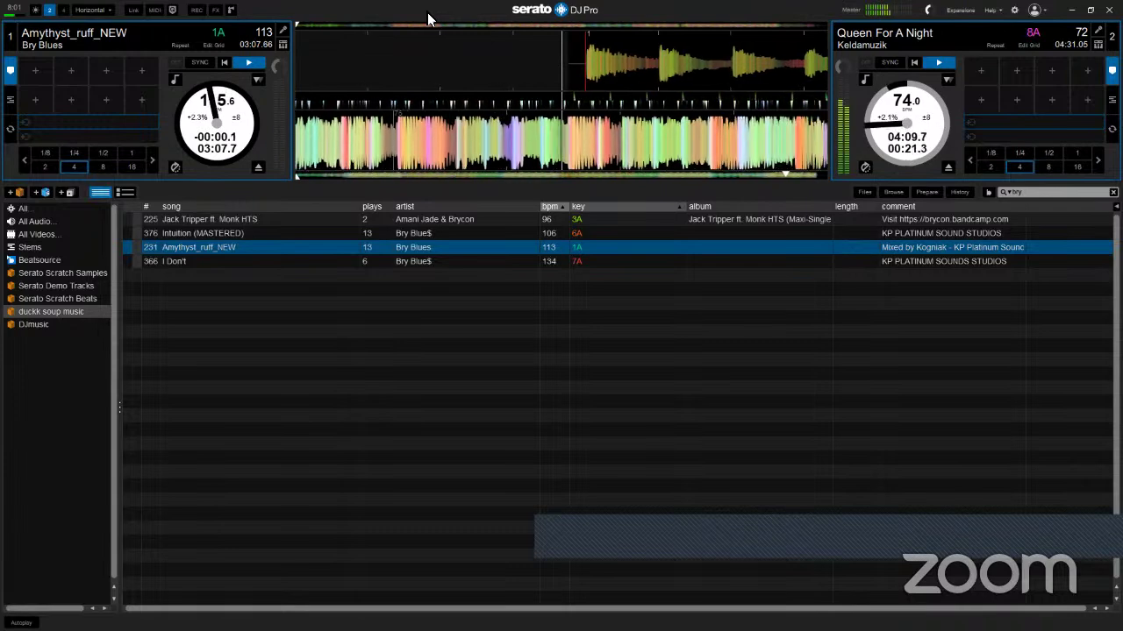
pyautogui.press('q')
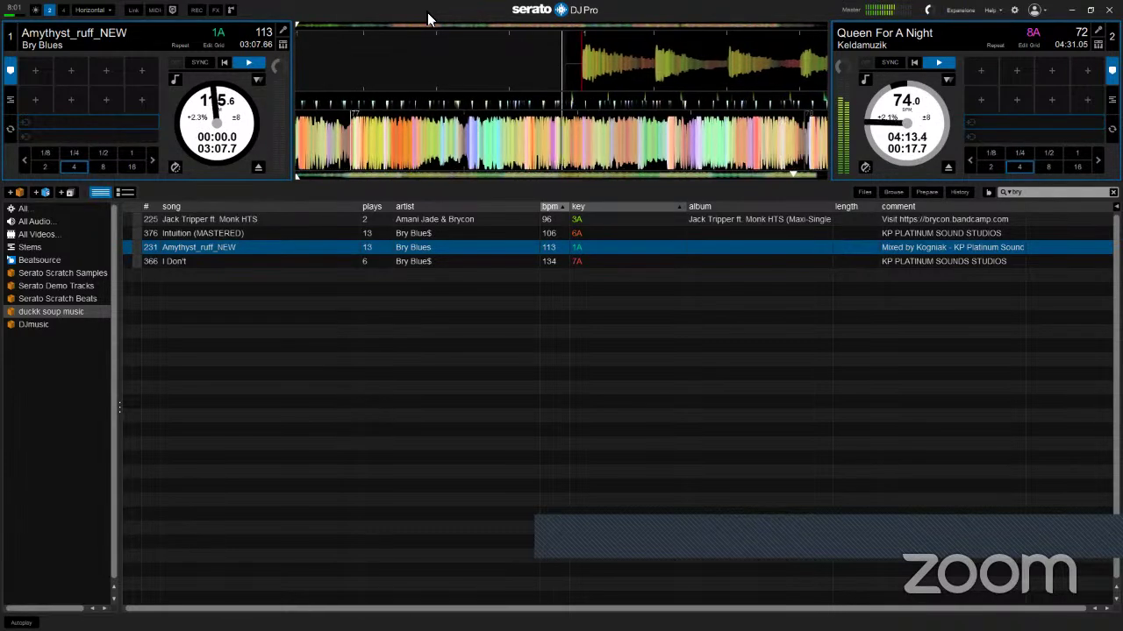
pyautogui.press('q')
pyautogui.press('q')
pyautogui.press('q')
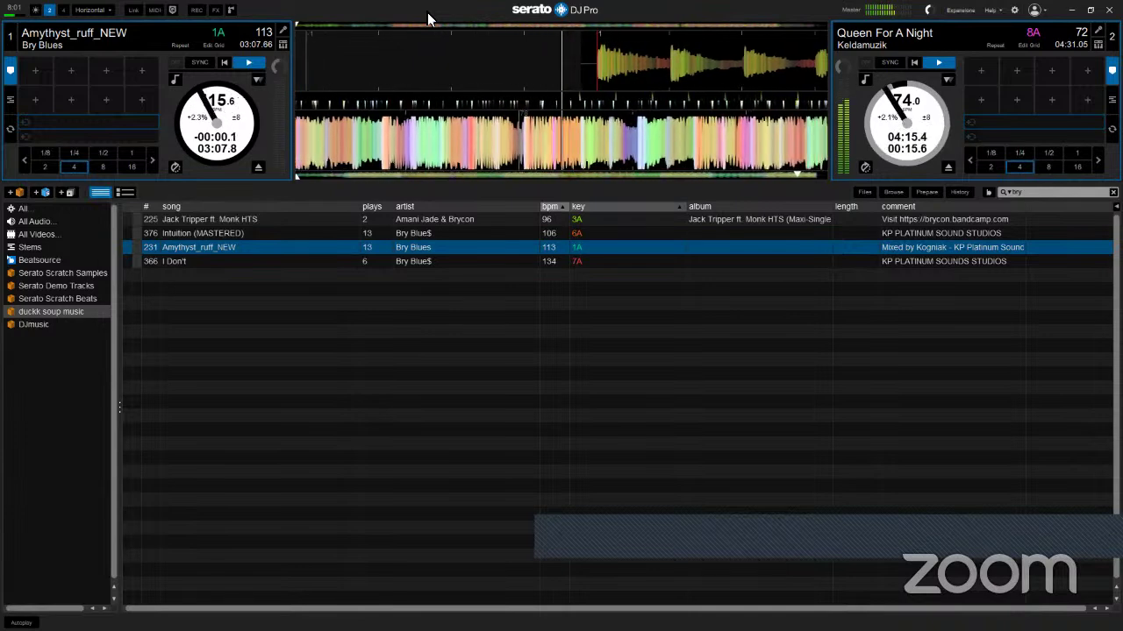
pyautogui.press('q')
pyautogui.press('q')
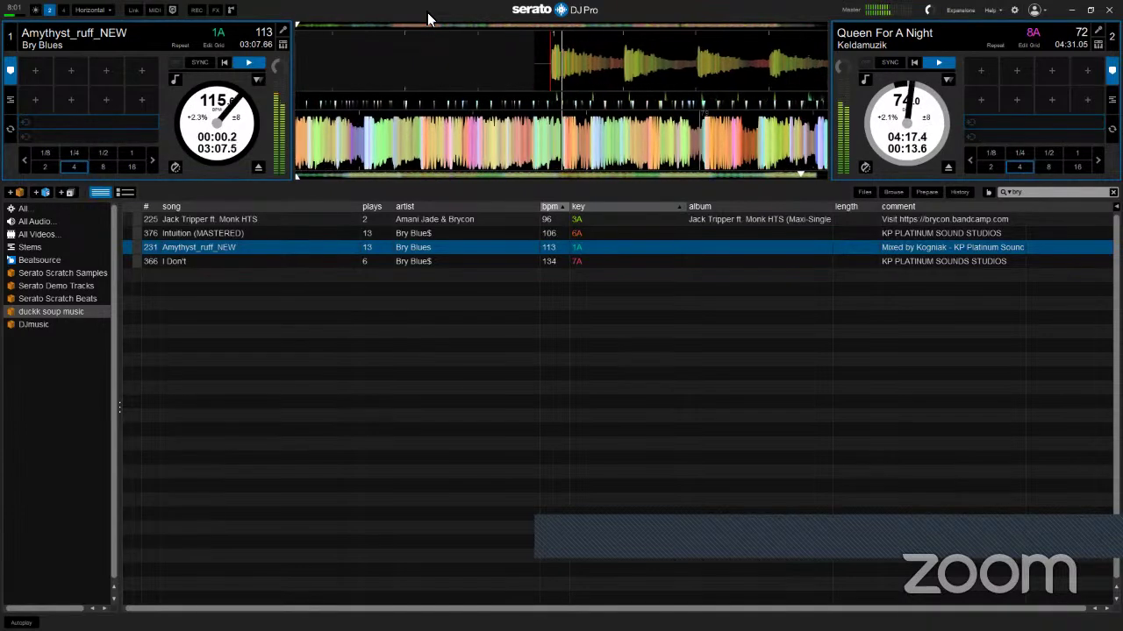
pyautogui.press('q')
pyautogui.press('q')
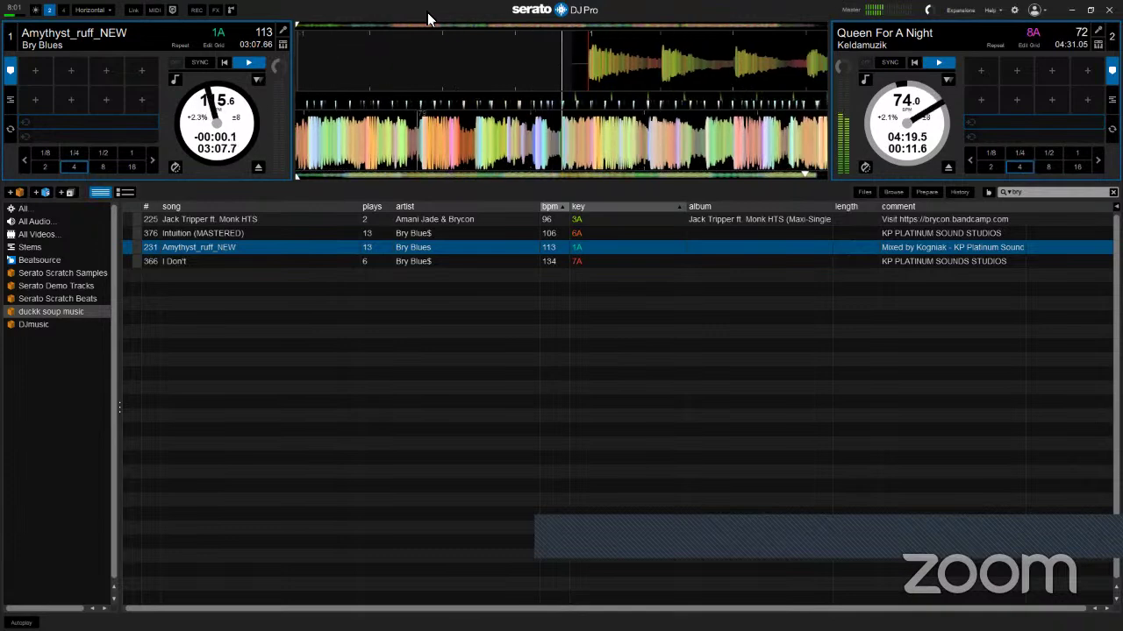
pyautogui.press('q')
pyautogui.press('q')
pyautogui.press('q')
pyautogui.press('q')
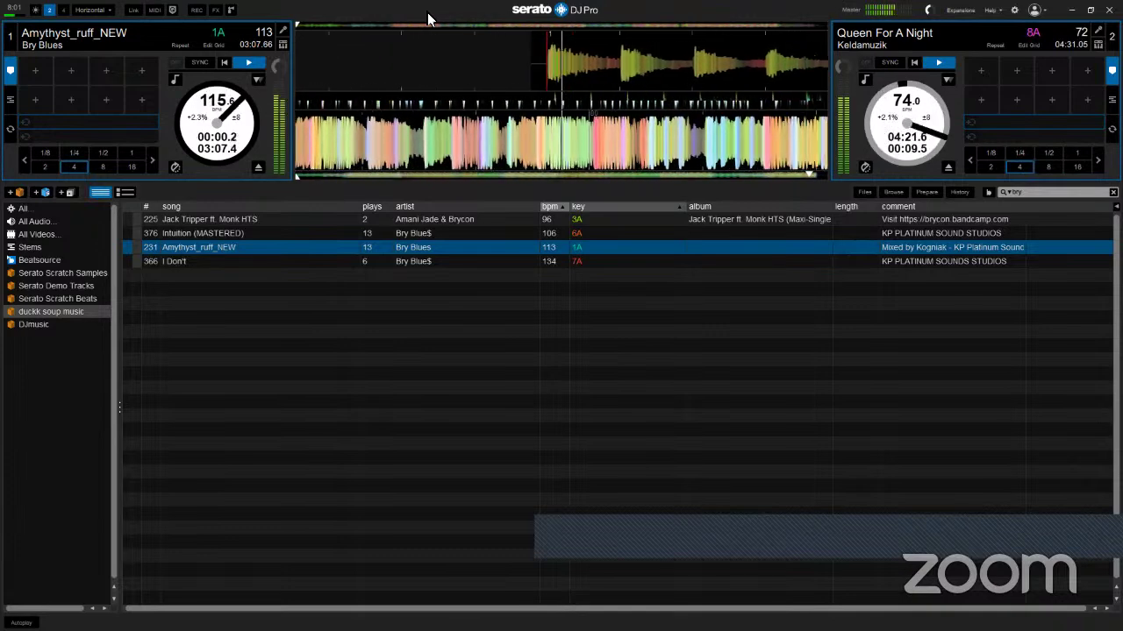
pyautogui.press('q')
pyautogui.press('q')
pyautogui.press('q')
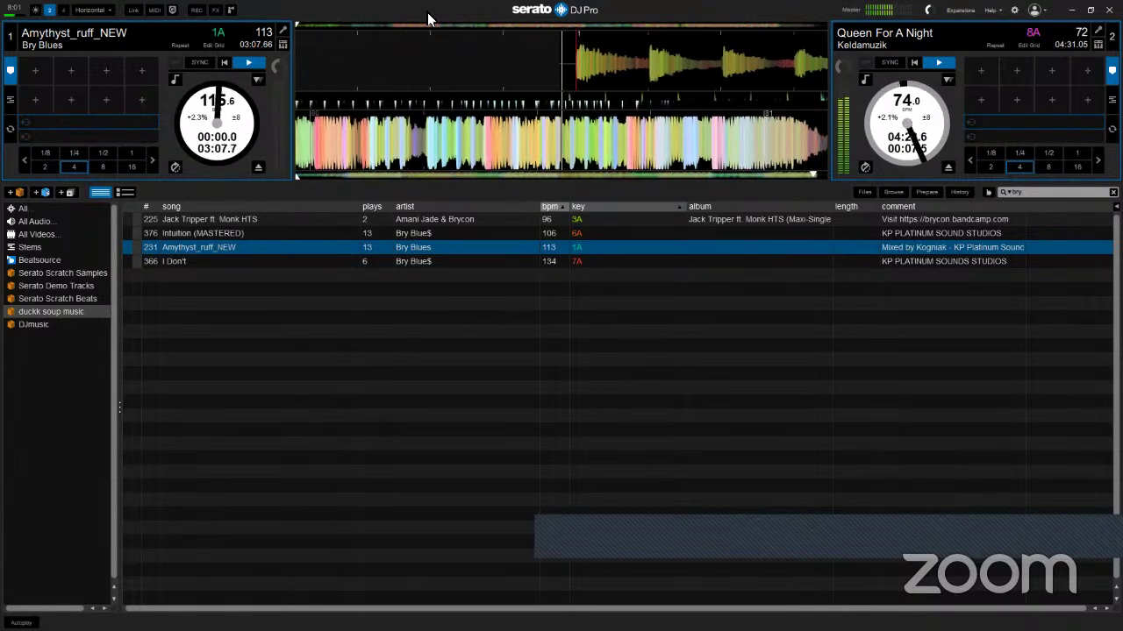
pyautogui.press('q')
pyautogui.press('q')
pyautogui.press('q')
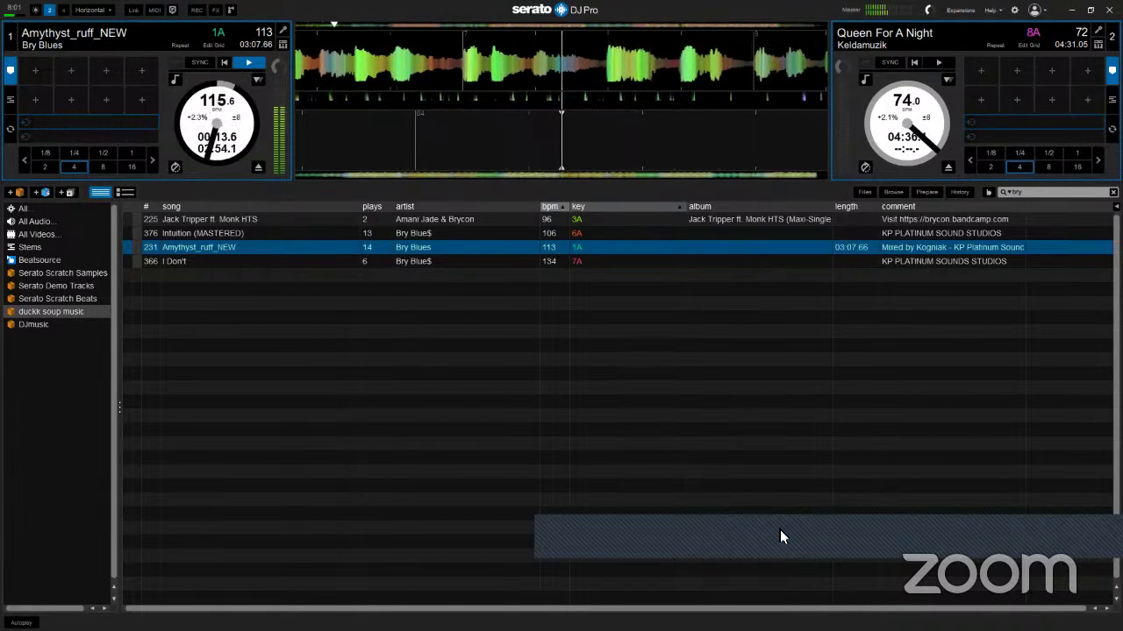
# Step: Replace the finished track on deck 2 with Get Wavy from the unfiltered duckk soup music crate and start playing it
pyautogui.click(948, 167)
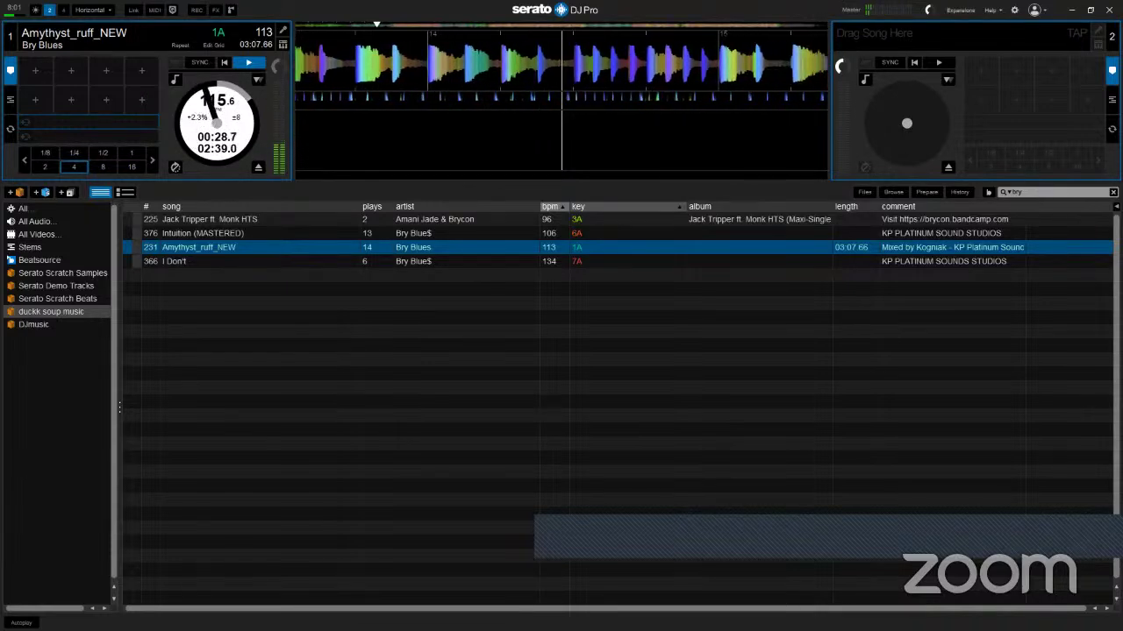
pyautogui.press('BackSpace')
pyautogui.press('BackSpace')
pyautogui.press('BackSpace')
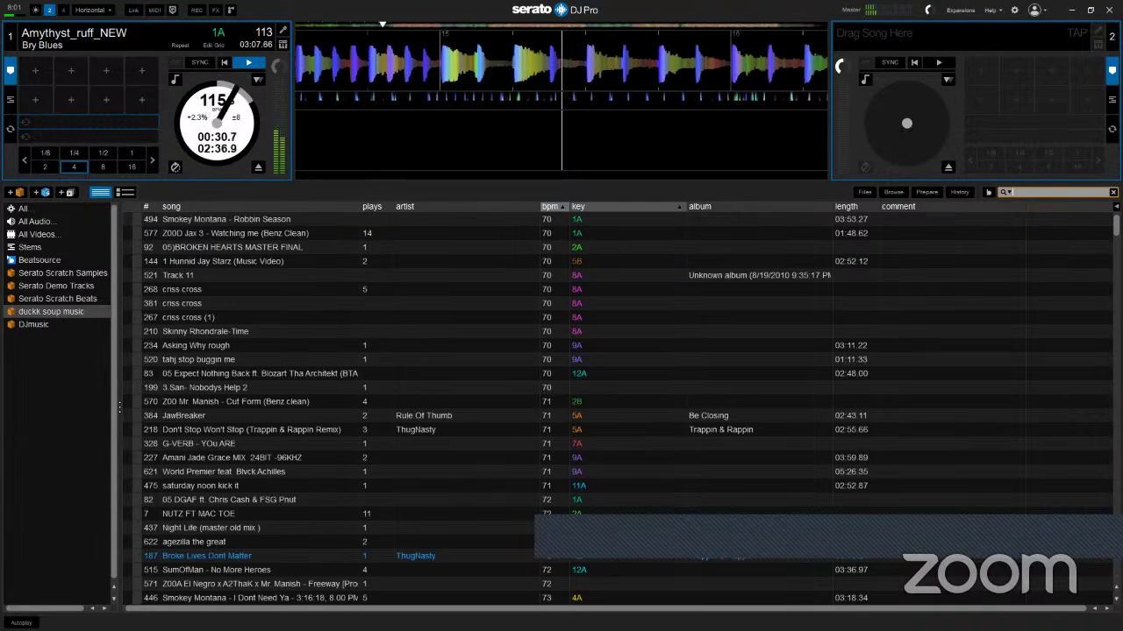
pyautogui.scroll(-5, 614, 404)
pyautogui.scroll(-10, 627, 403)
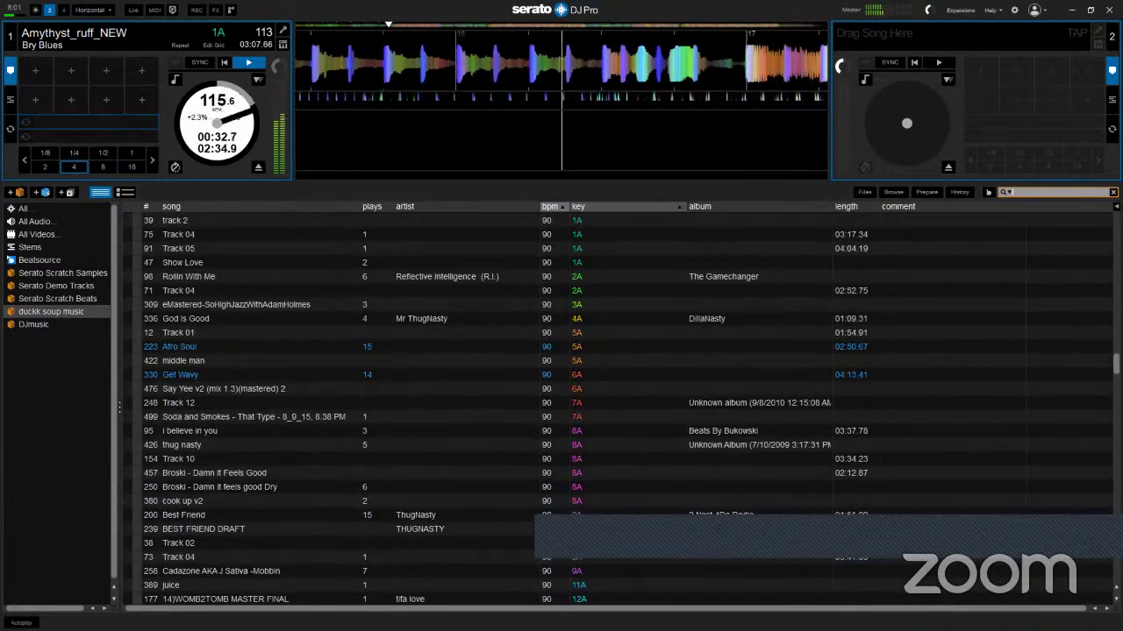
pyautogui.scroll(-2, 608, 225)
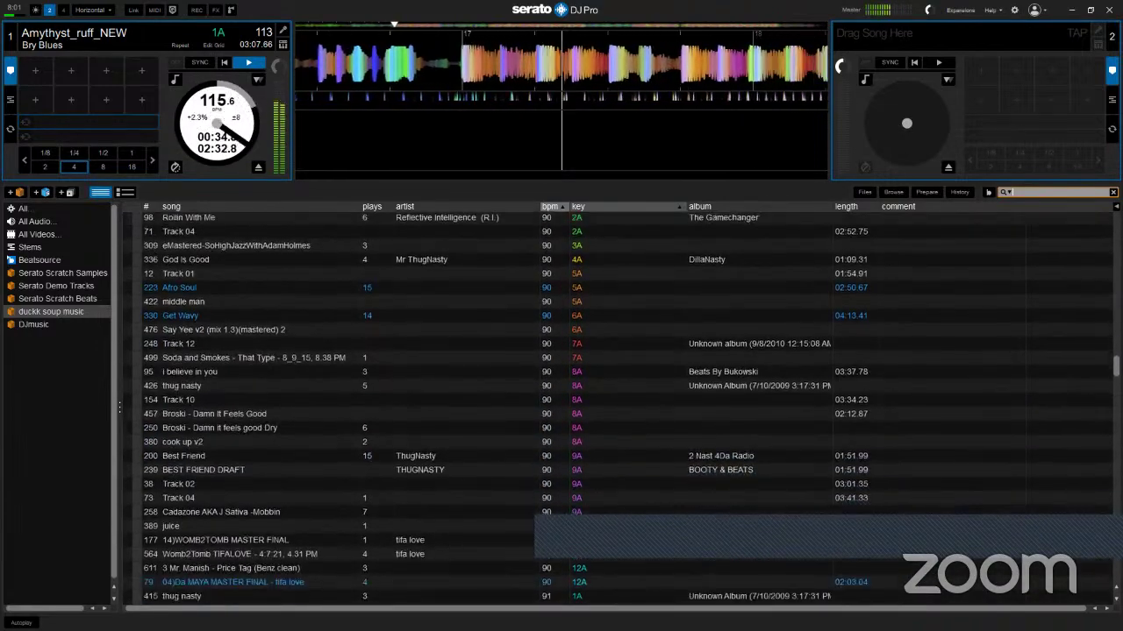
pyautogui.moveTo(256, 317); pyautogui.dragTo(883, 136)
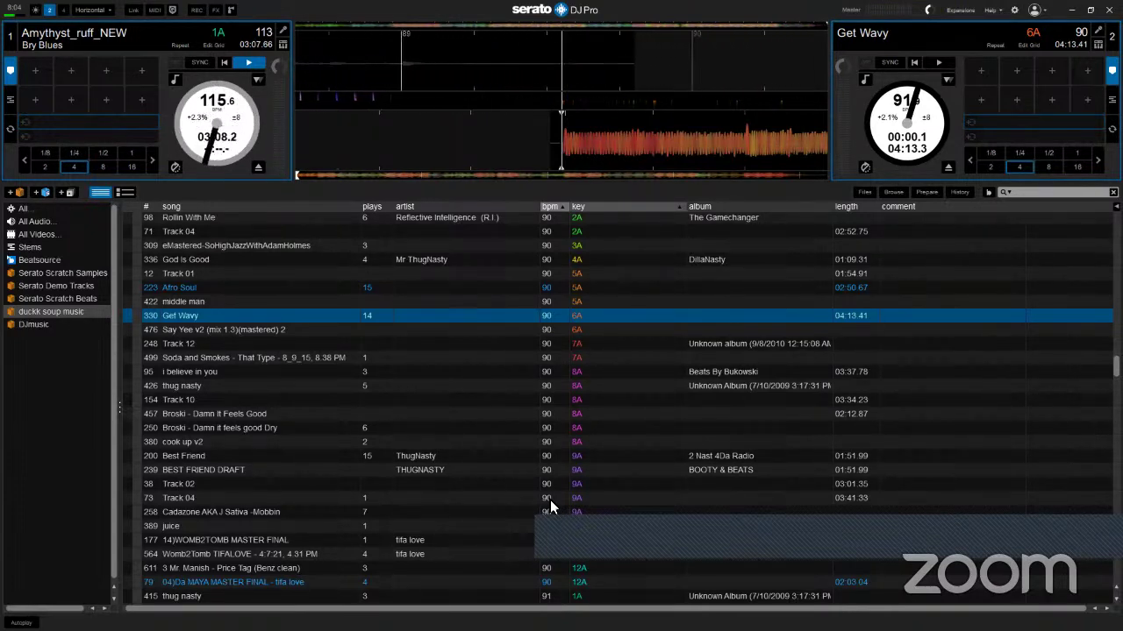
pyautogui.press('s')
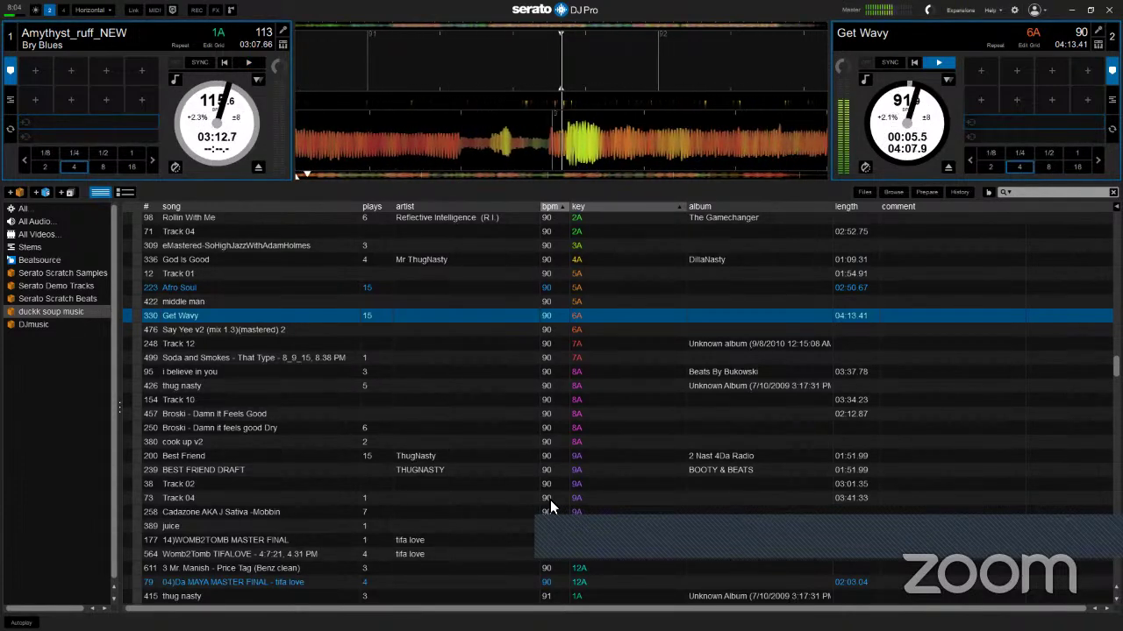
# Step: Replace the finished track on deck 1 with fellas by j fedy, found by searching the crate for "fellas"
pyautogui.click(258, 169)
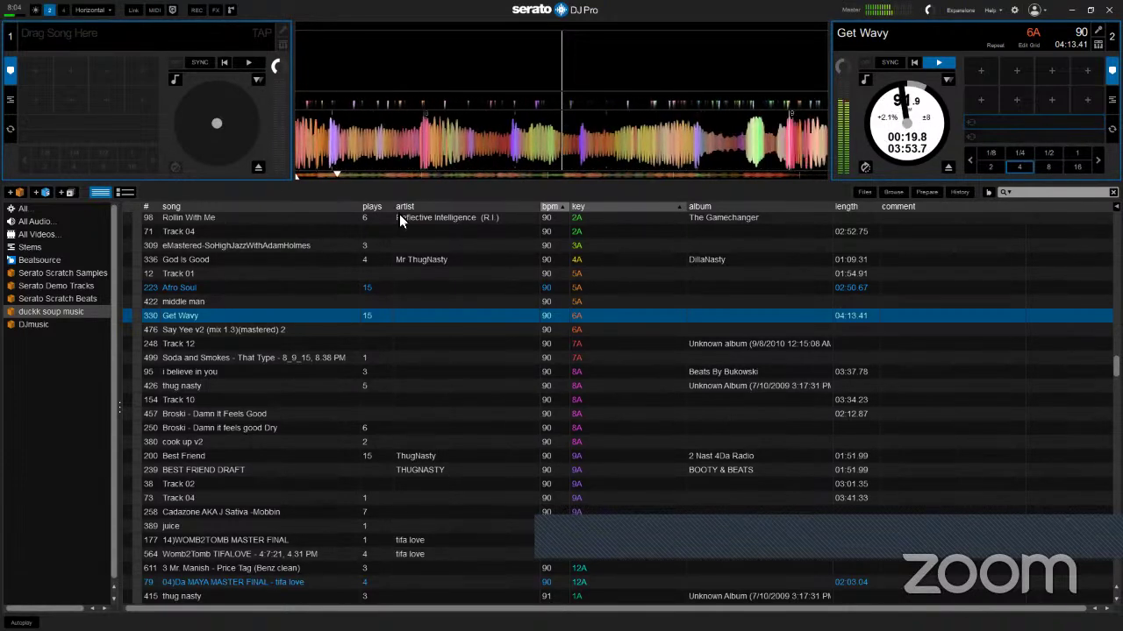
pyautogui.scroll(-5, 374, 497)
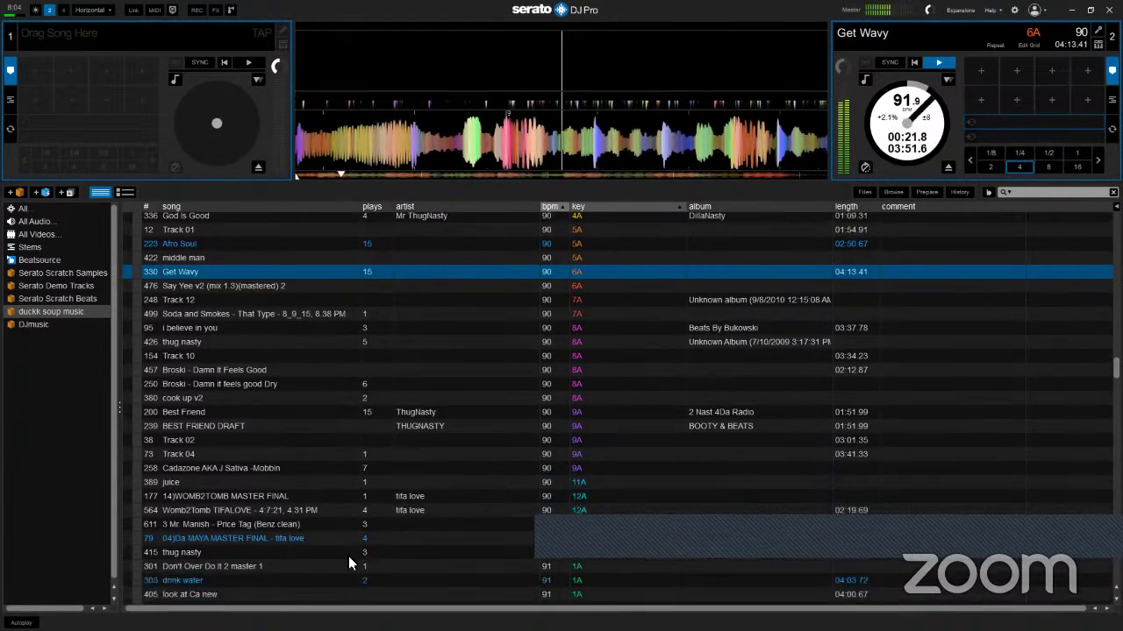
pyautogui.scroll(-6, 316, 570)
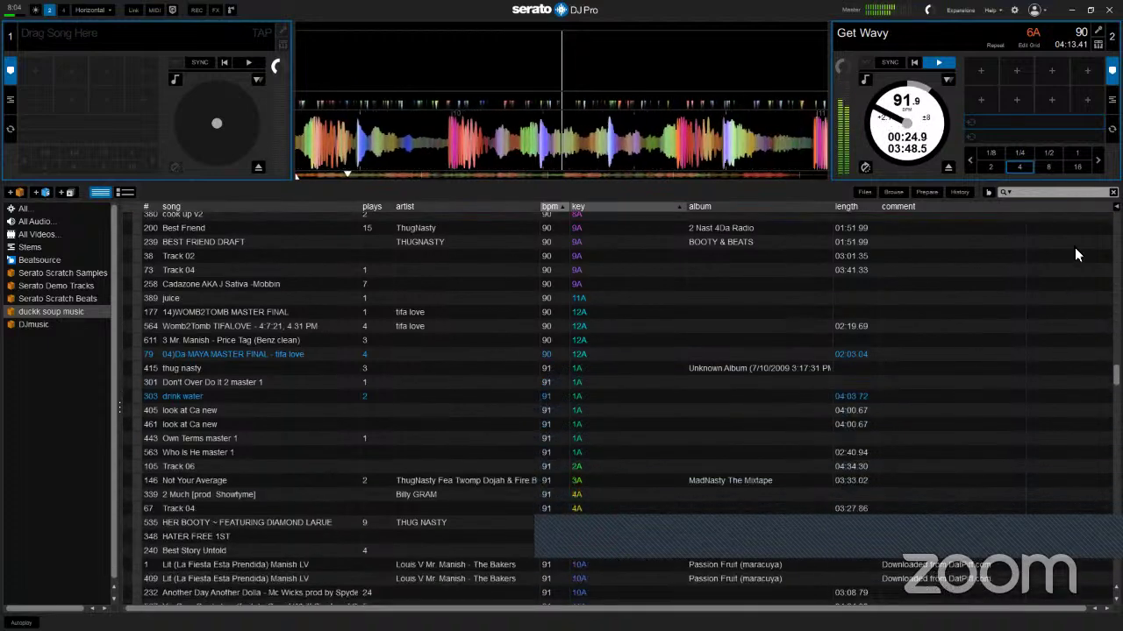
pyautogui.click(1046, 195)
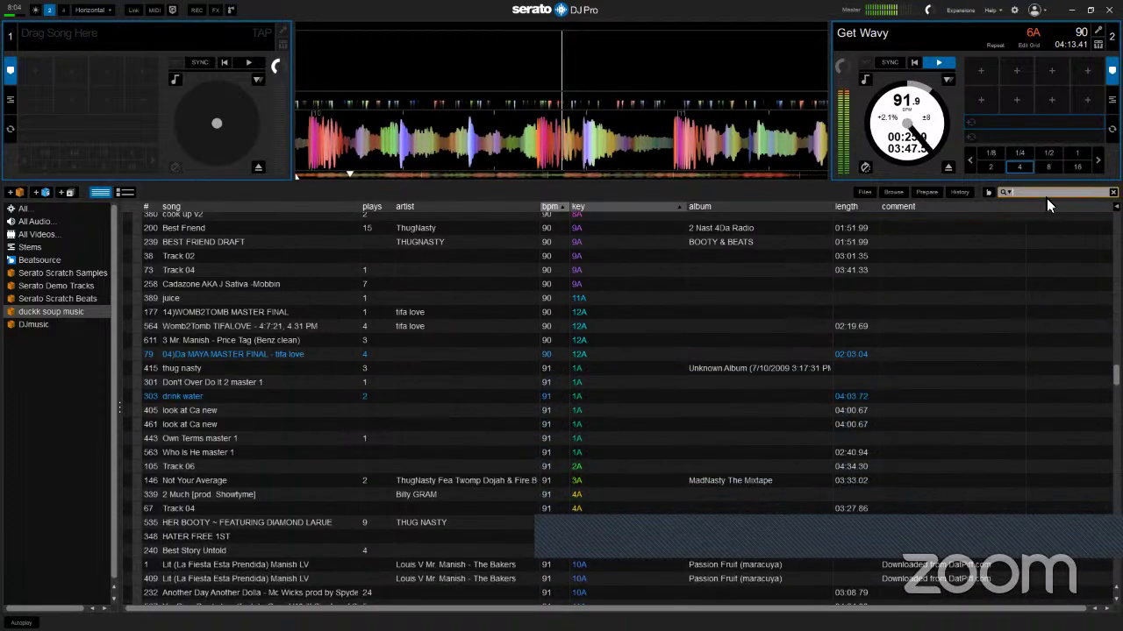
pyautogui.write('fellas')
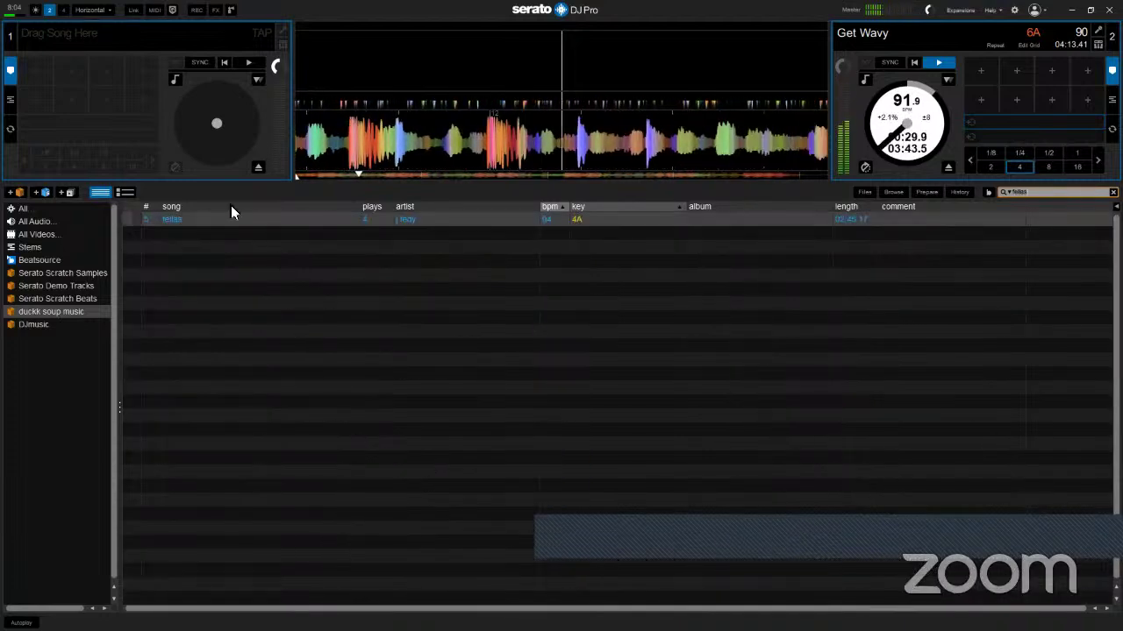
pyautogui.moveTo(245, 221); pyautogui.dragTo(216, 157)
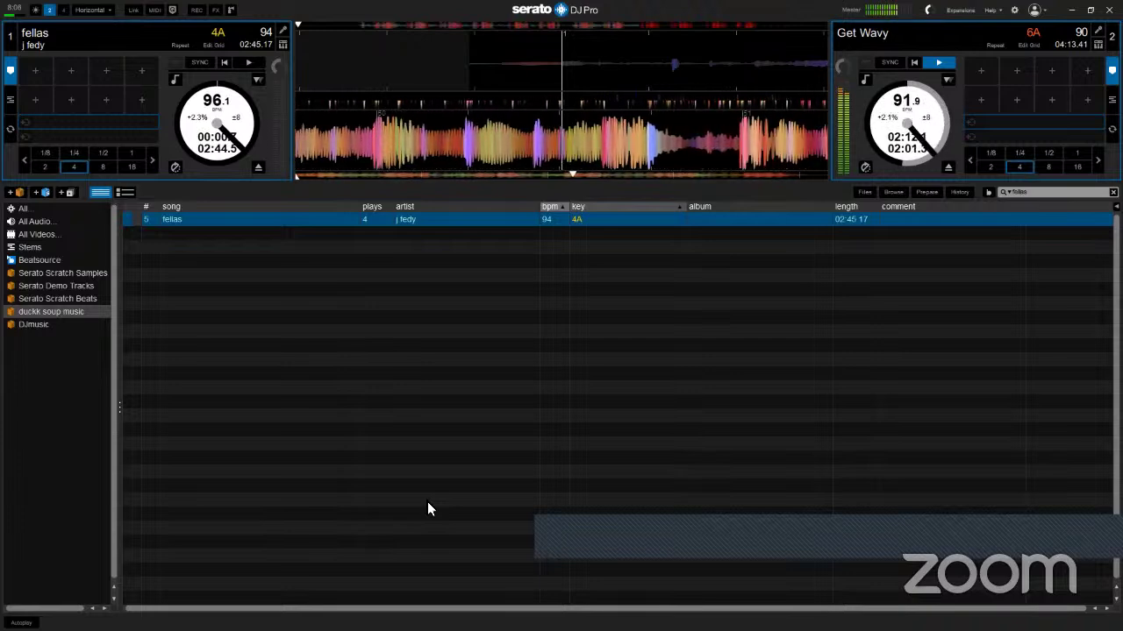
# Step: Try out the intro of fellas on deck 1 and cue the track at its very beginning
pyautogui.press('w')
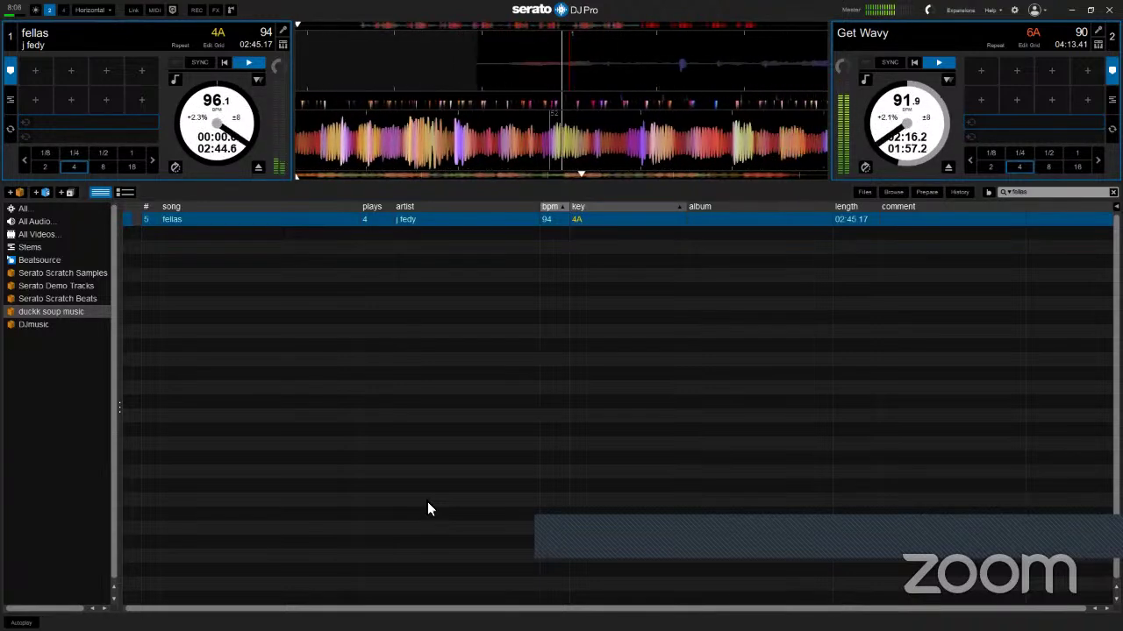
pyautogui.press('q')
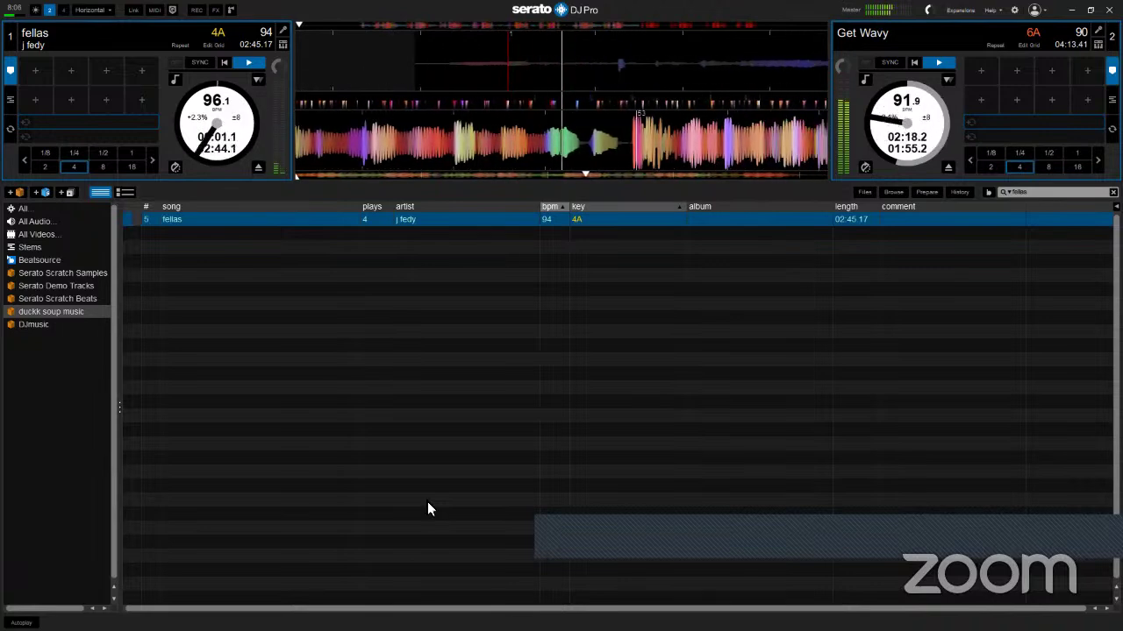
pyautogui.press('q')
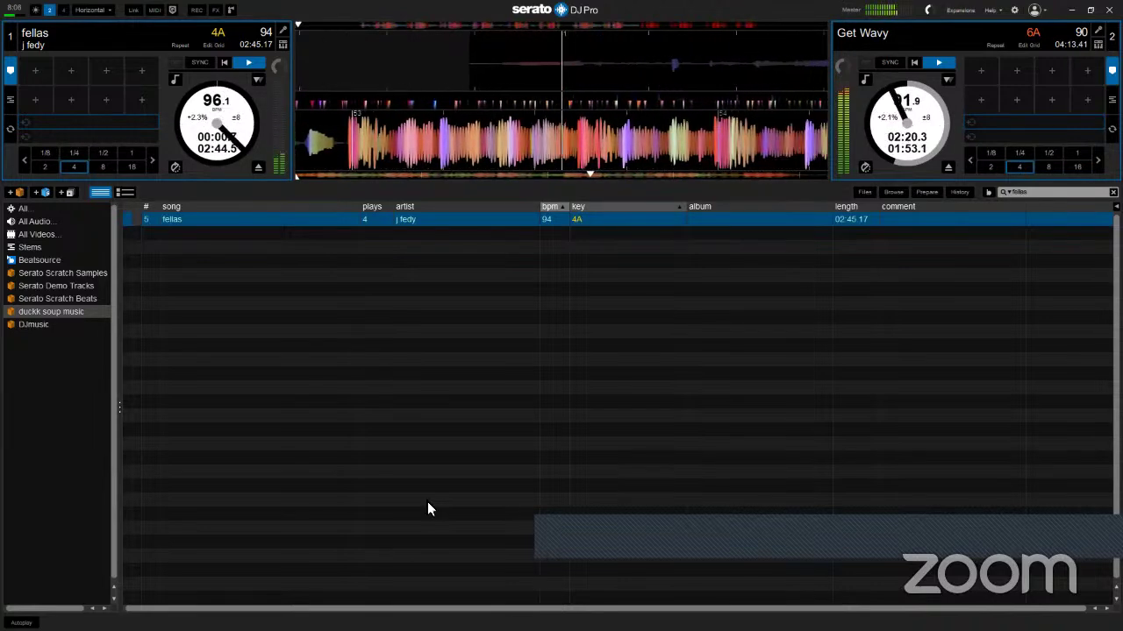
pyautogui.press('w')
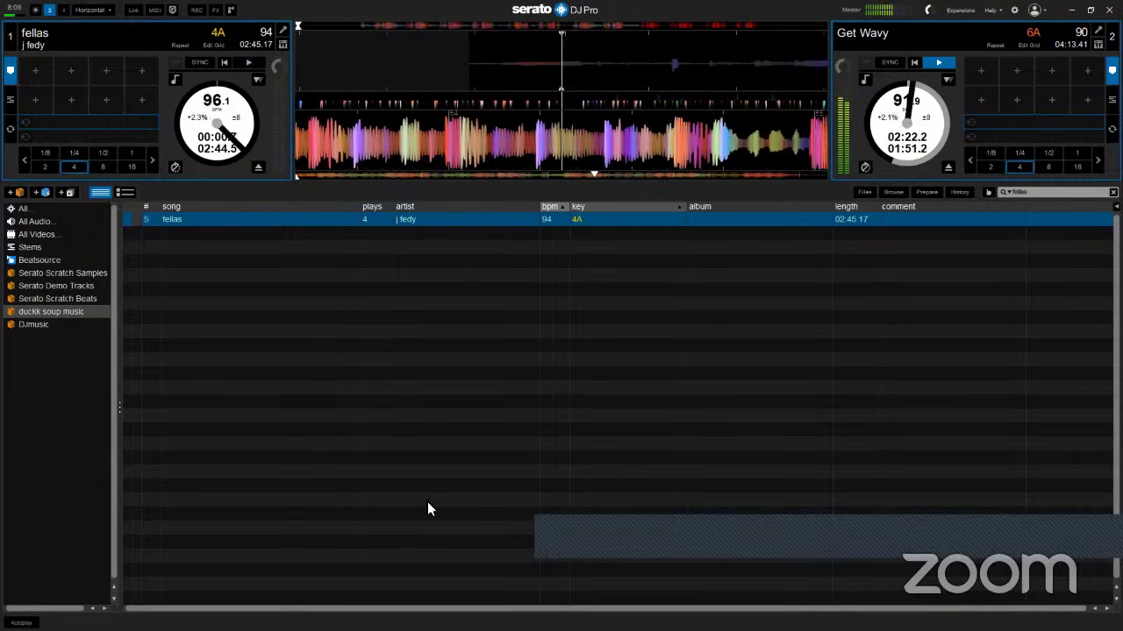
pyautogui.press('w')
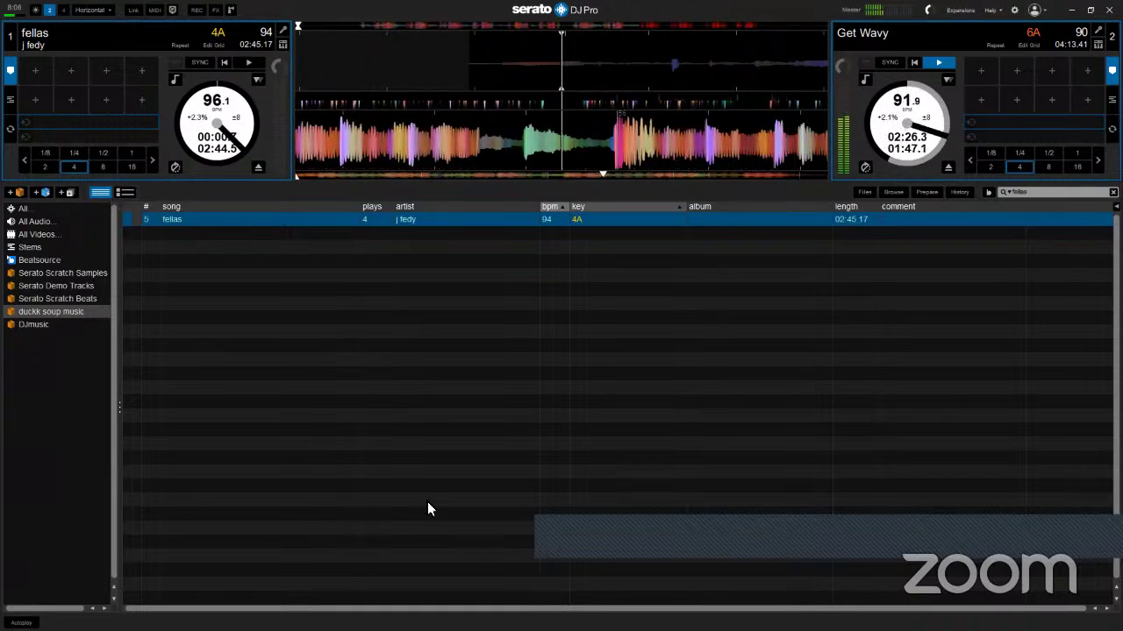
pyautogui.press('w')
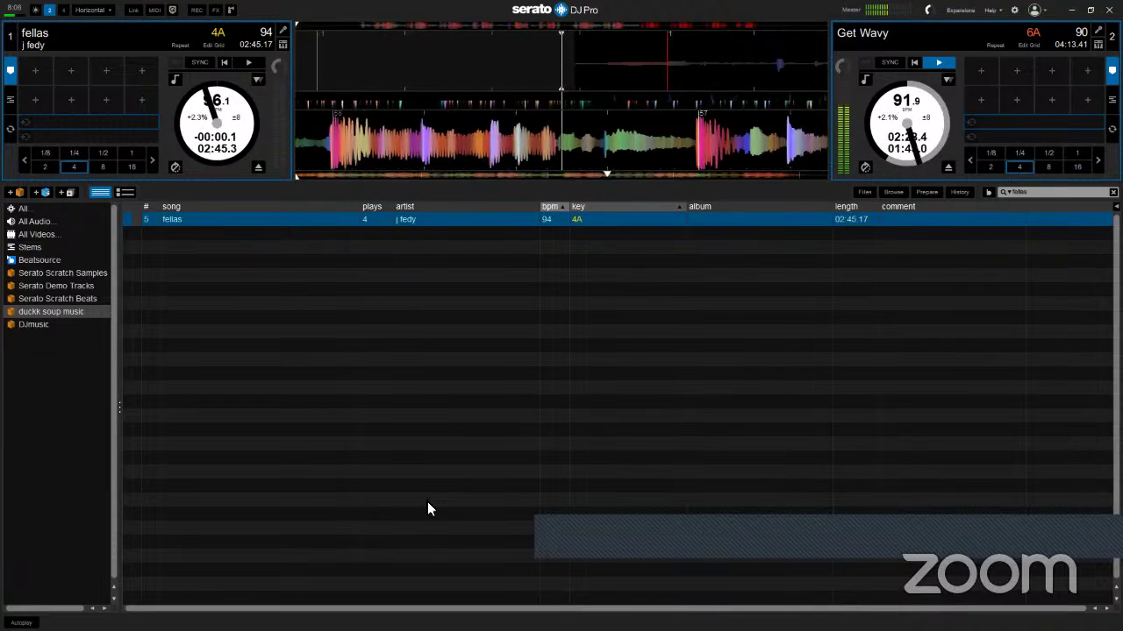
pyautogui.press('w')
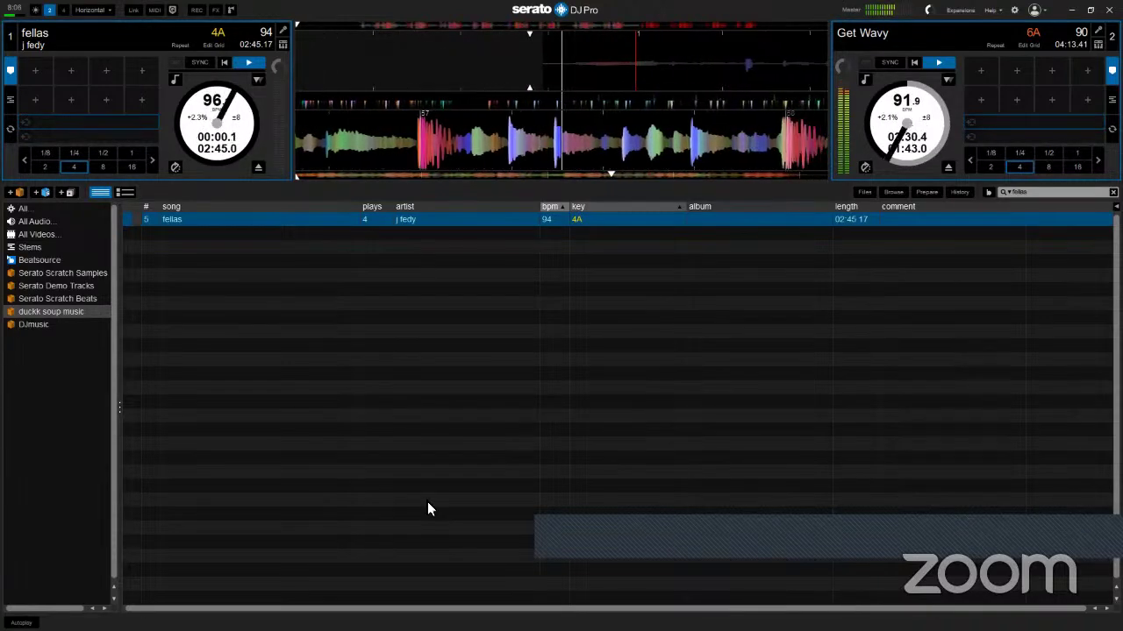
pyautogui.press('w')
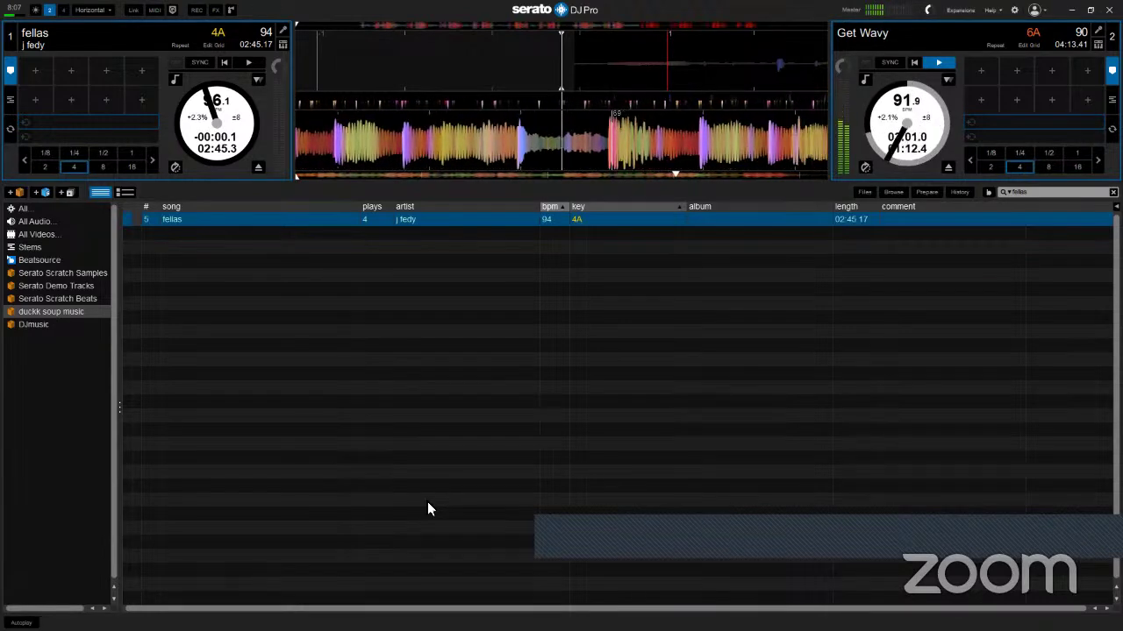
# Step: Rehearse the opening of fellas on deck 1 by running it back repeatedly over Get Wavy, ending at its cue point
pyautogui.press('w')
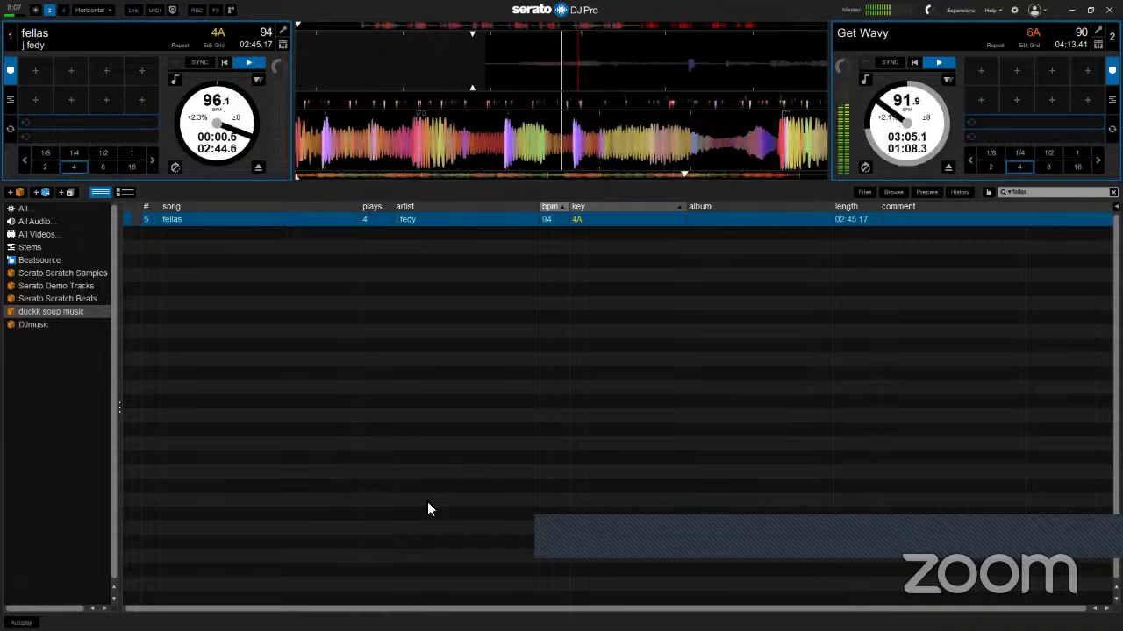
pyautogui.press('q')
pyautogui.press('q')
pyautogui.press('q')
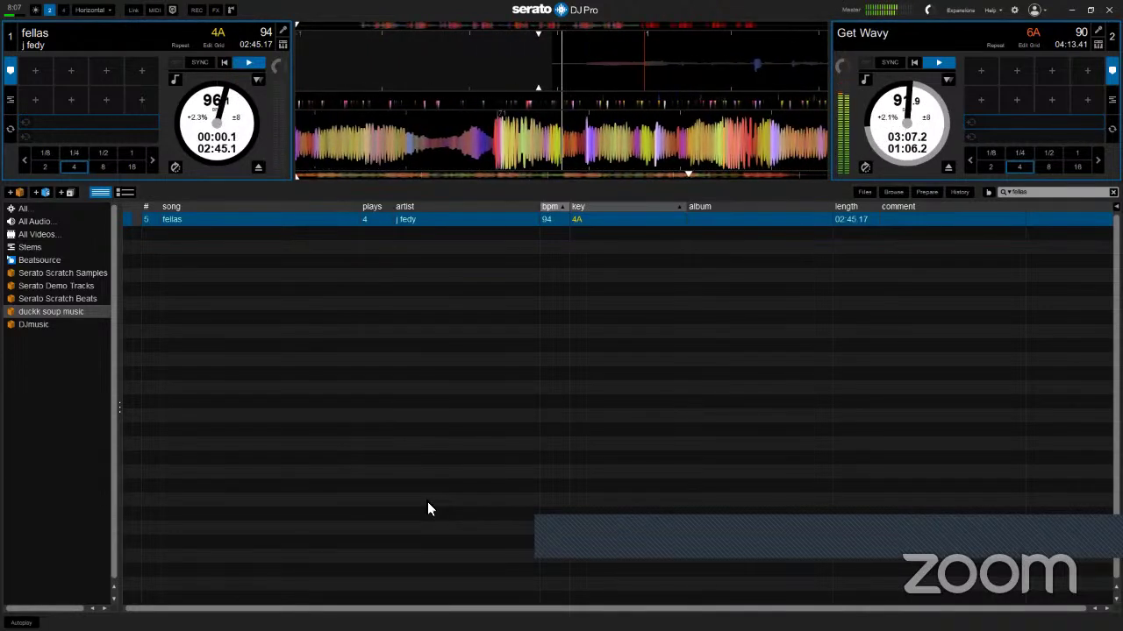
pyautogui.press('q')
pyautogui.press('q')
pyautogui.press('q')
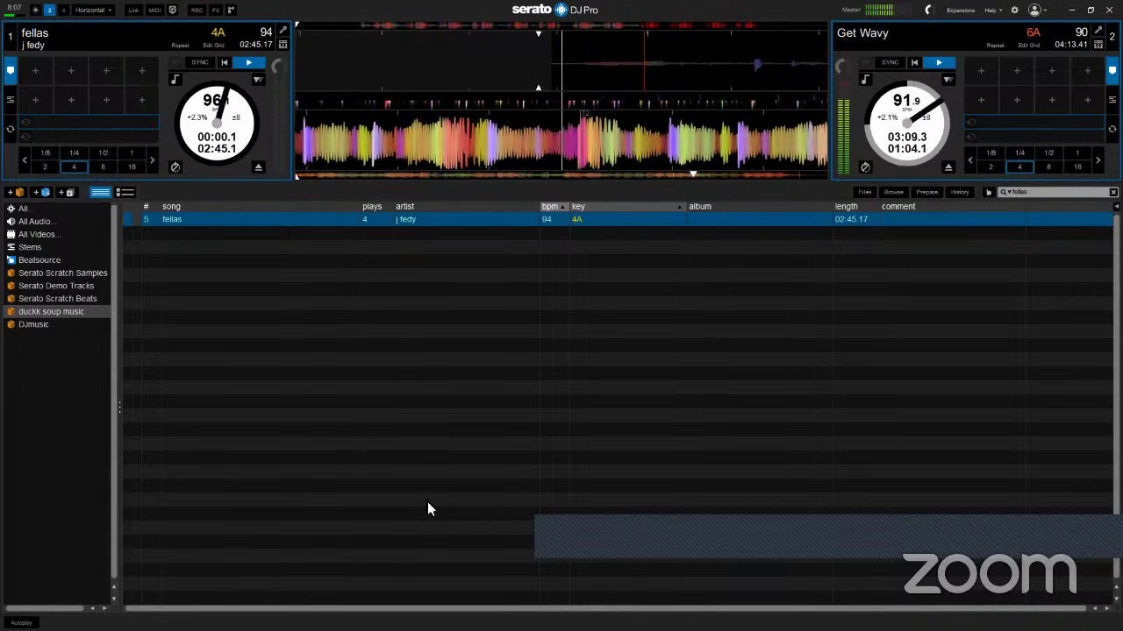
pyautogui.press('q')
pyautogui.press('q')
pyautogui.press('q')
pyautogui.press('q')
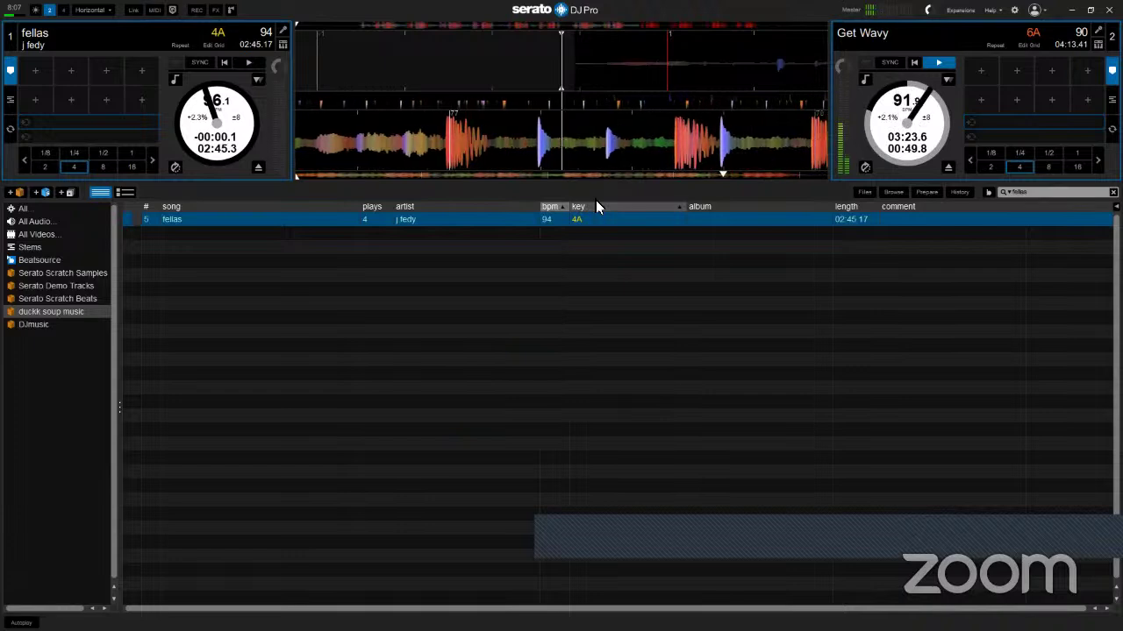
# Step: Start fellas on deck 1, then stop Get Wavy and eject it from deck 2
pyautogui.press('w')
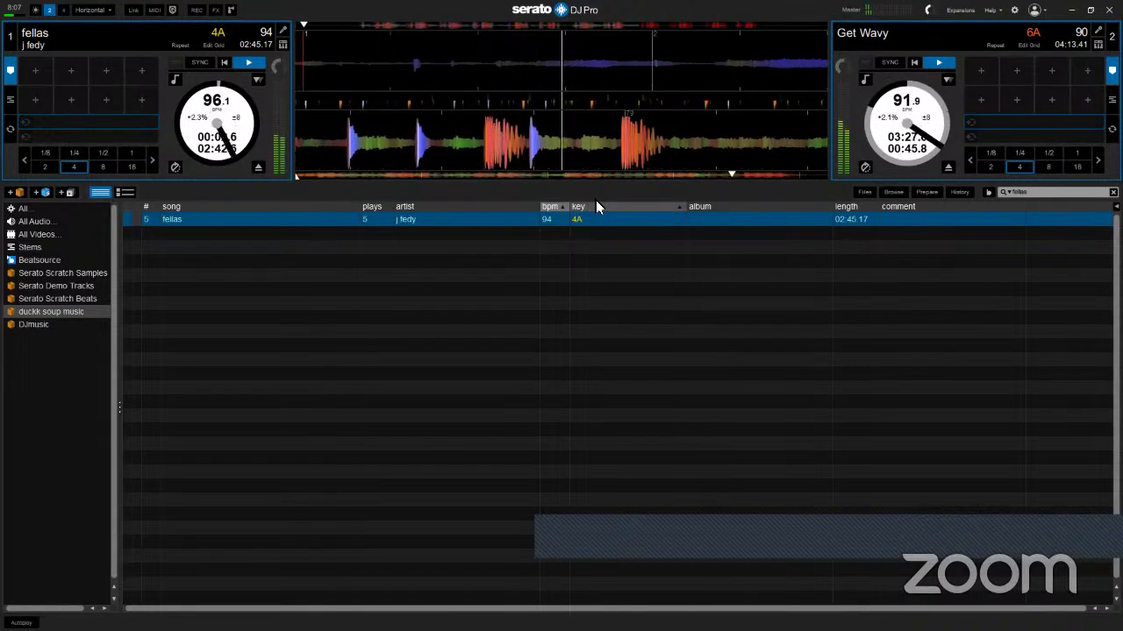
pyautogui.press('a')
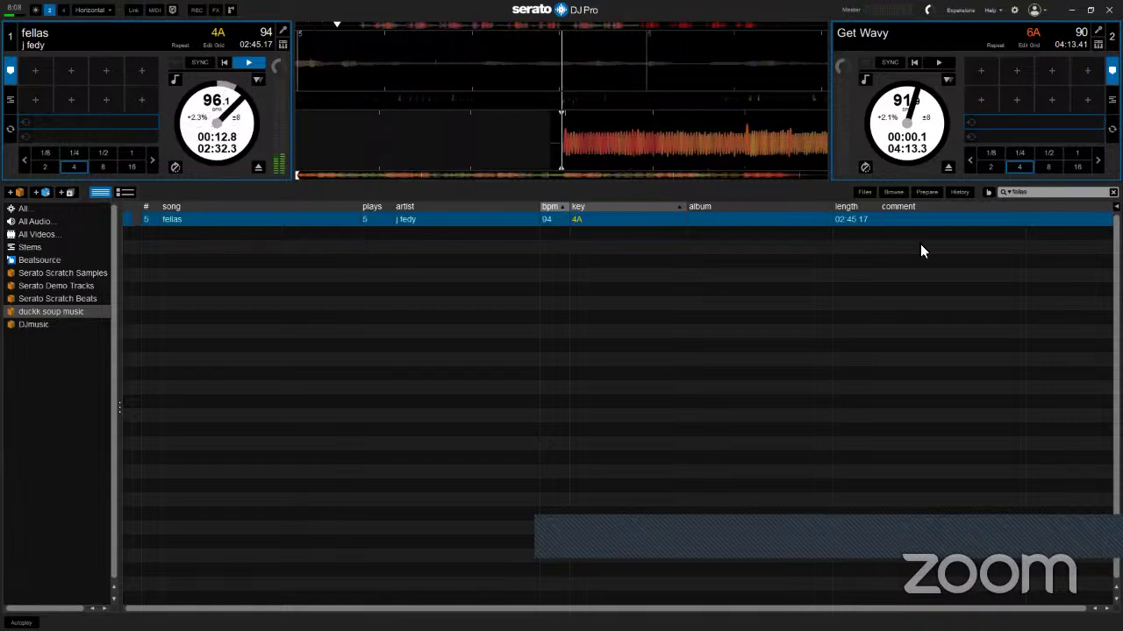
pyautogui.click(954, 164)
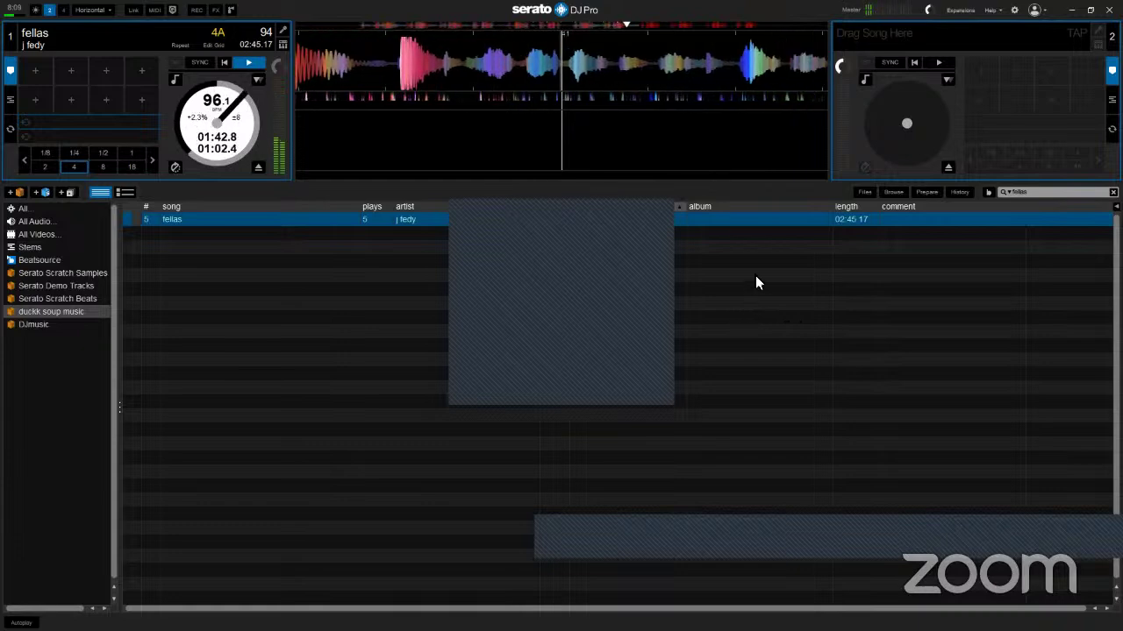
# Step: Stop fellas on deck 1 and return it to its starting cue point
pyautogui.click(607, 209)
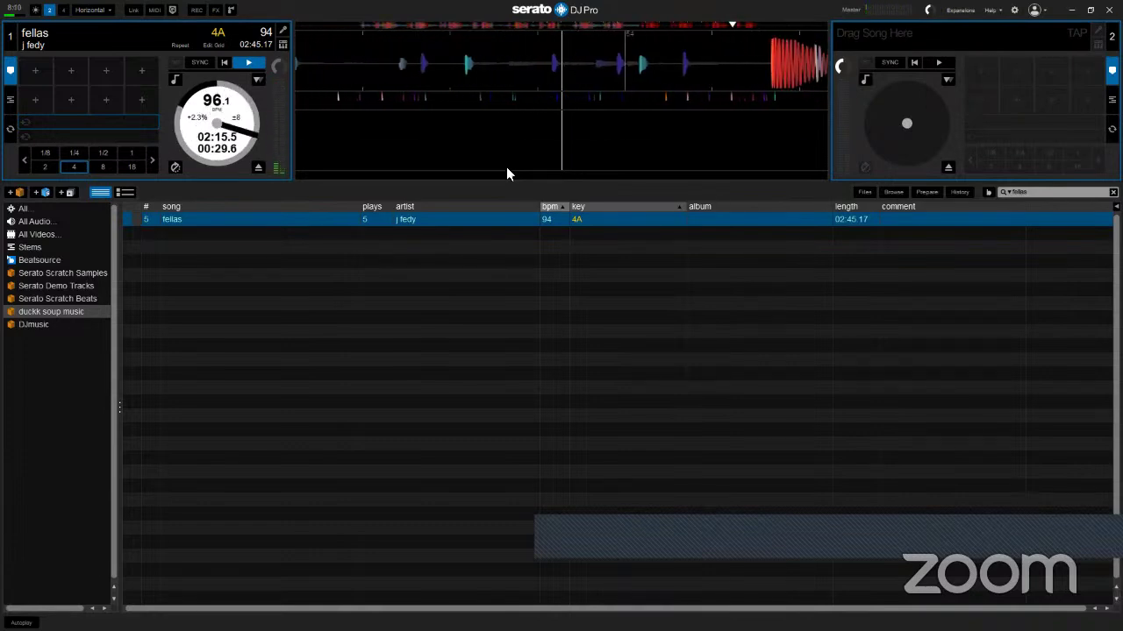
pyautogui.press('w')
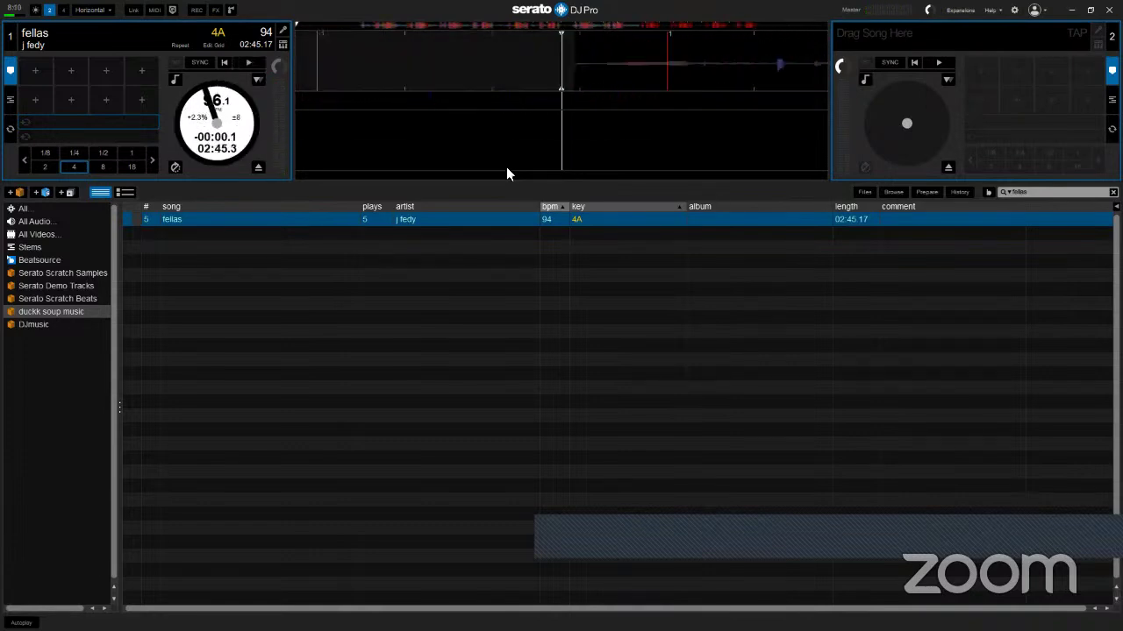